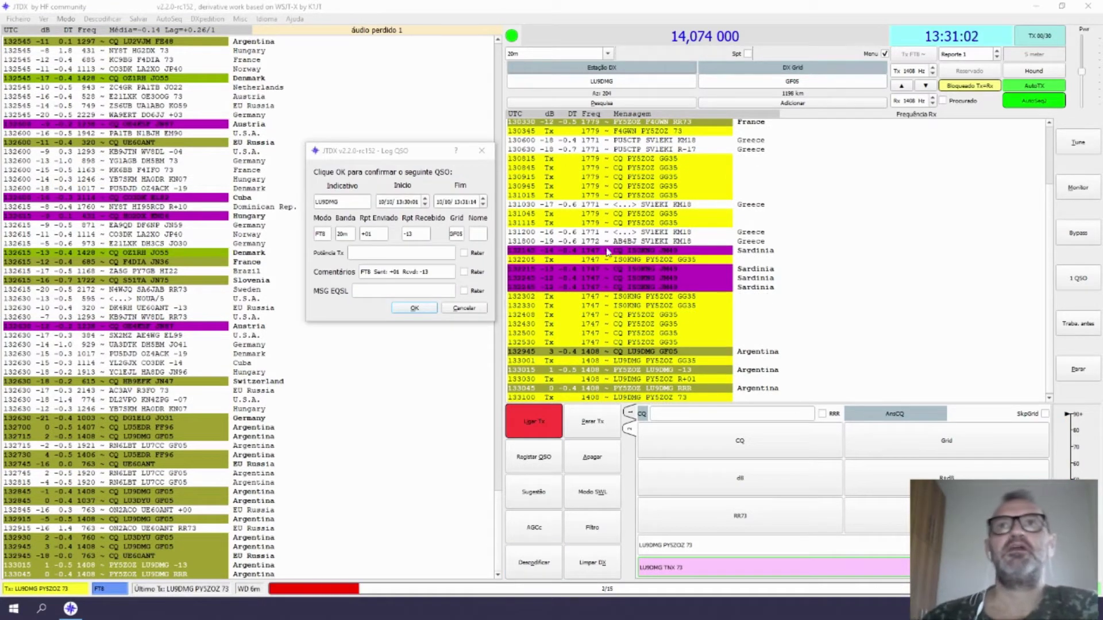
Confirm the pending contact in the Log QSO dialog to record it in the log.
{"action": "left_click_drag", "start_coordinate": [365, 156], "coordinate": [434, 221]}
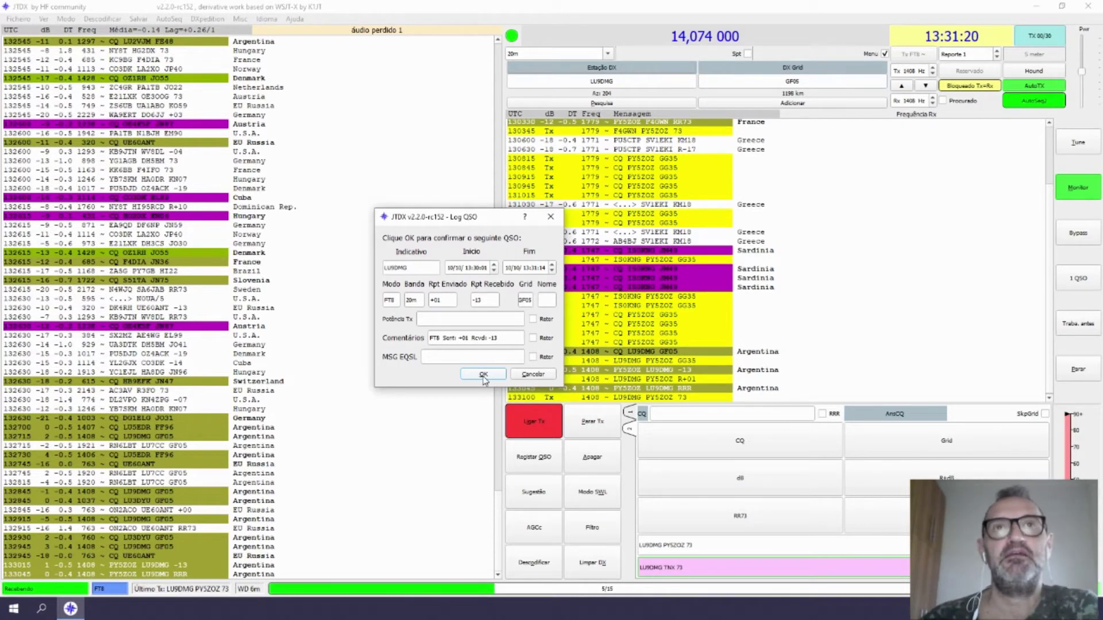
{"action": "left_click", "coordinate": [484, 375]}
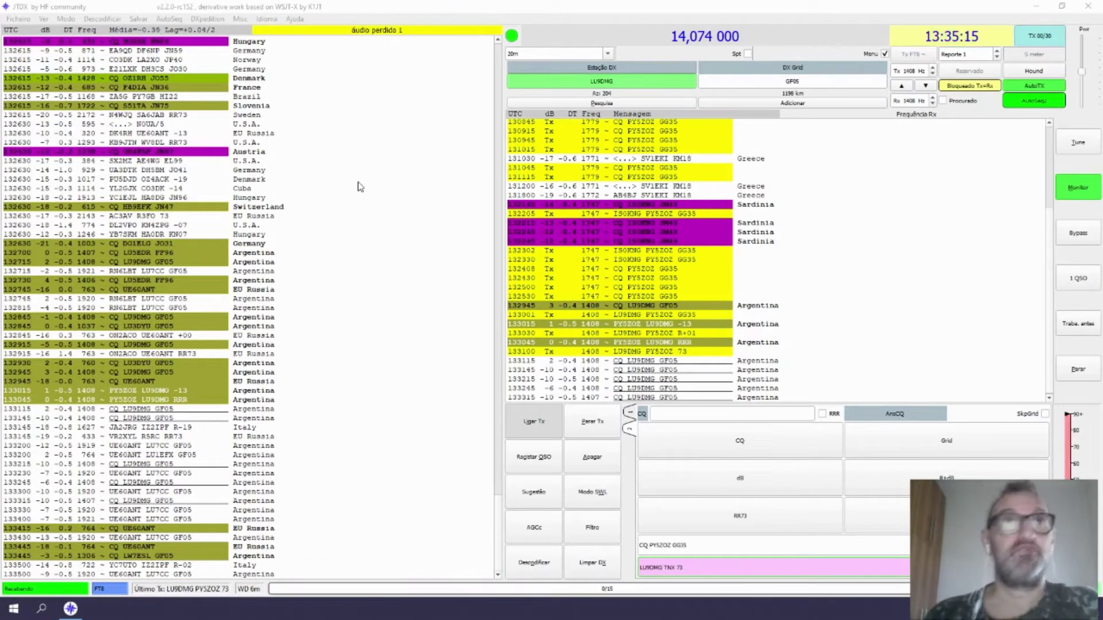
Open the wsjtx_log.adi file in a maximized window and check the callsign of the last logged contact.
{"action": "left_click", "coordinate": [21, 19]}
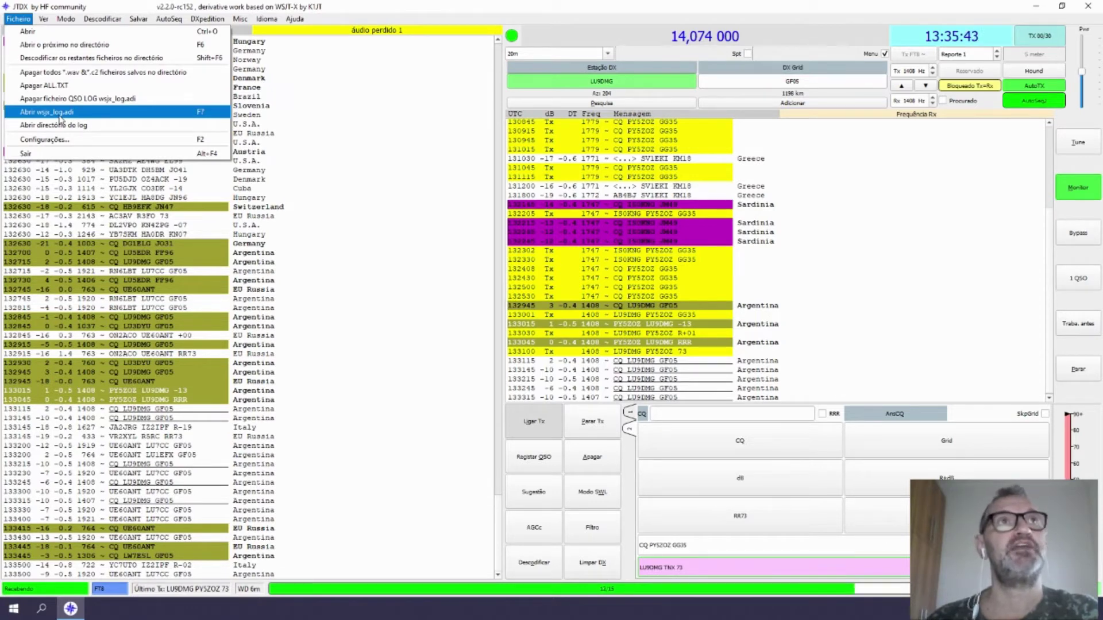
{"action": "left_click", "coordinate": [60, 117]}
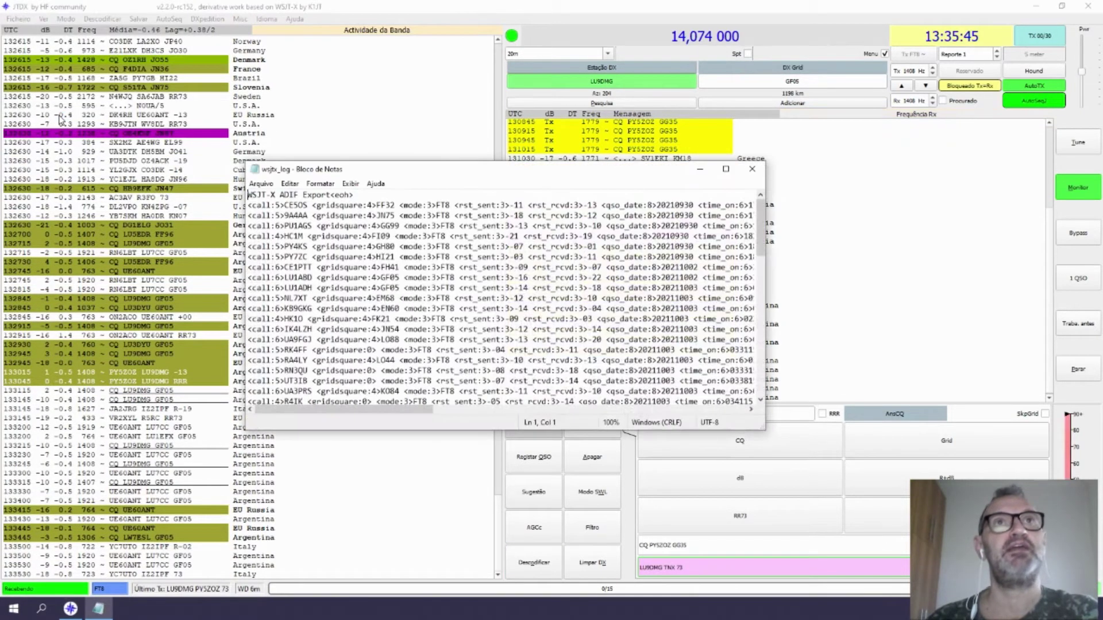
{"action": "left_click", "coordinate": [727, 170]}
{"action": "scroll", "coordinate": [98, 517], "scroll_direction": "down", "scroll_amount": 6}
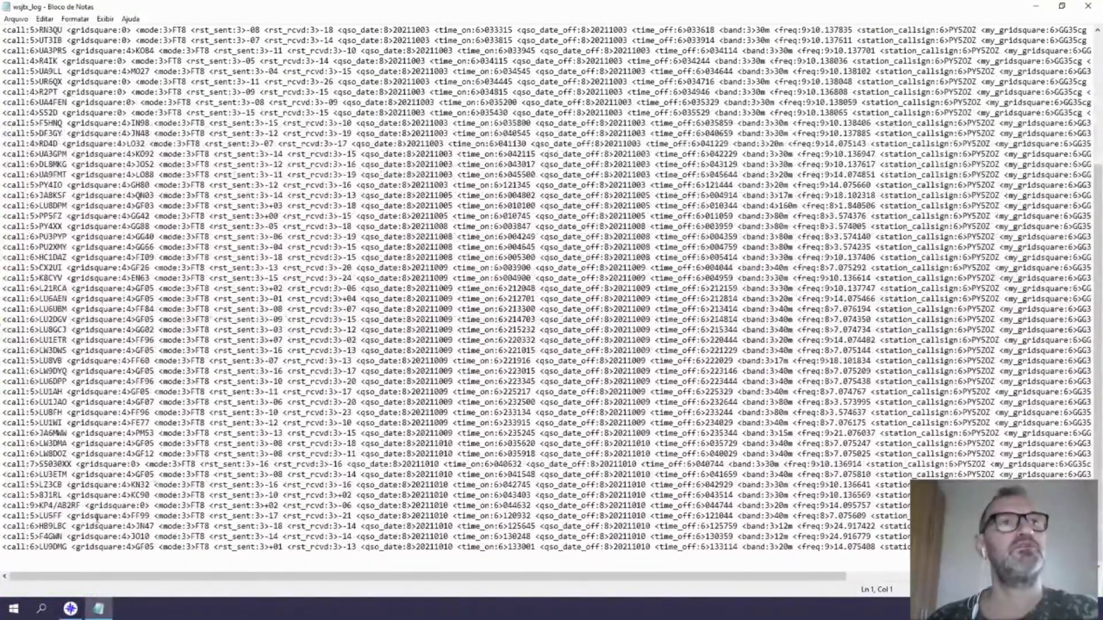
{"action": "left_click_drag", "start_coordinate": [67, 547], "coordinate": [39, 546]}
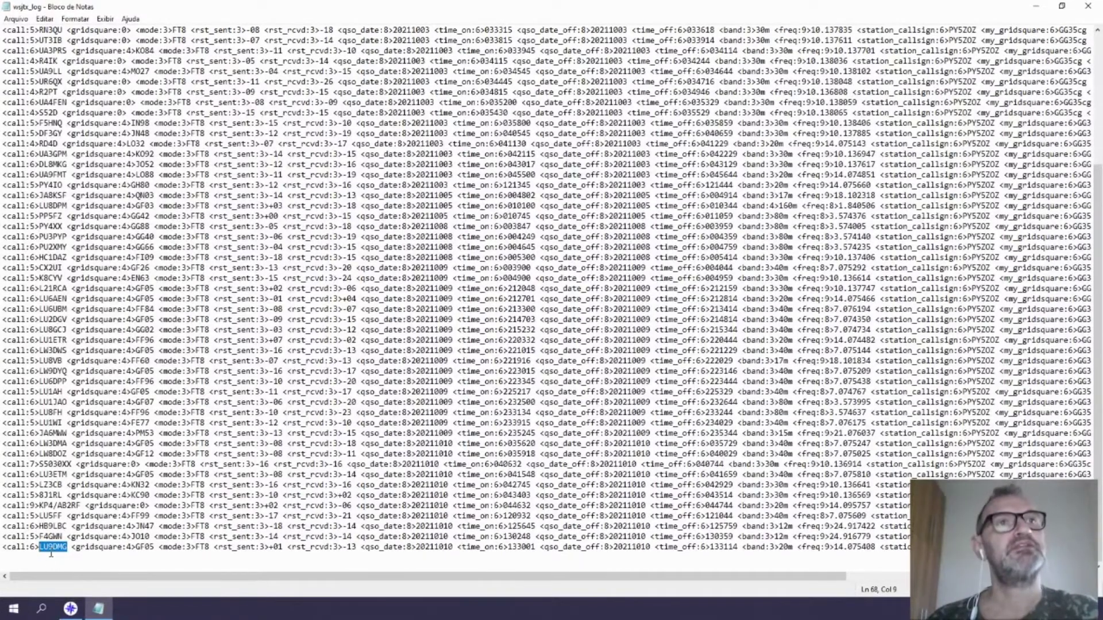
{"action": "scroll", "coordinate": [139, 375], "scroll_direction": "up", "scroll_amount": 1}
{"action": "scroll", "coordinate": [139, 374], "scroll_direction": "down", "scroll_amount": 1}
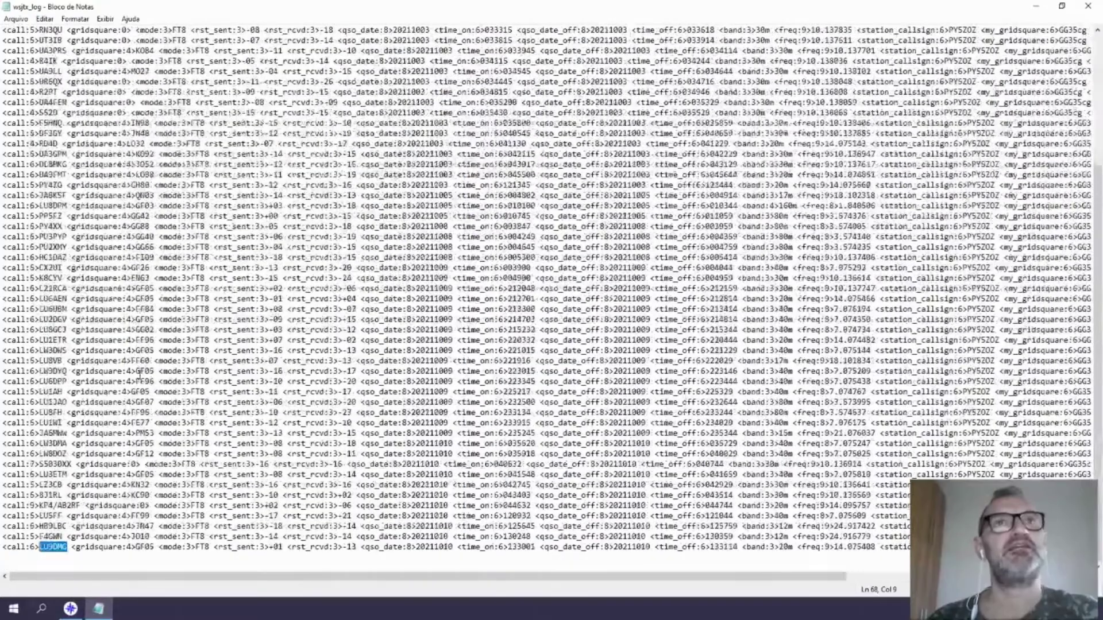
{"action": "scroll", "coordinate": [139, 375], "scroll_direction": "up", "scroll_amount": 6}
{"action": "scroll", "coordinate": [138, 378], "scroll_direction": "down", "scroll_amount": 6}
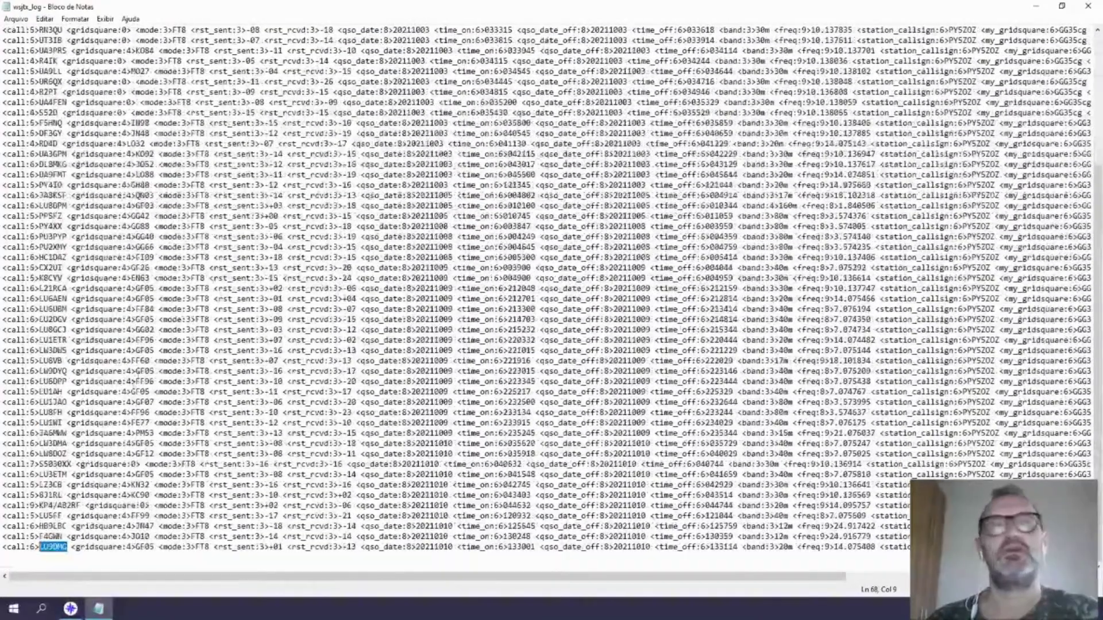
Start saving the log under a new name, choosing the LogBooks folder inside Programas para radioamador on the desktop.
{"action": "left_click", "coordinate": [18, 19]}
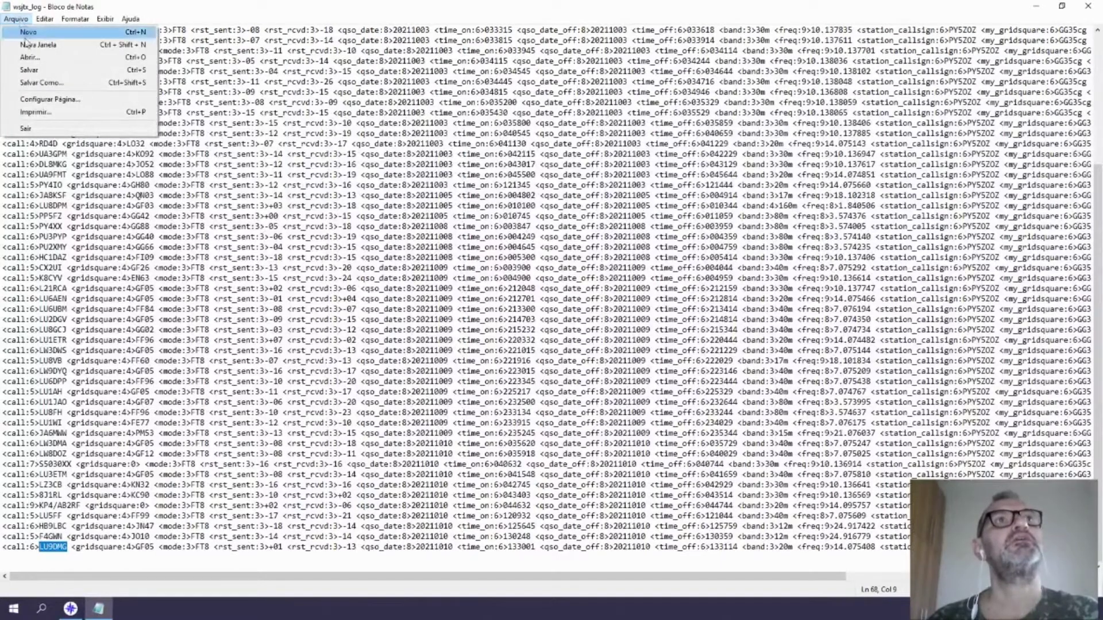
{"action": "left_click", "coordinate": [40, 82]}
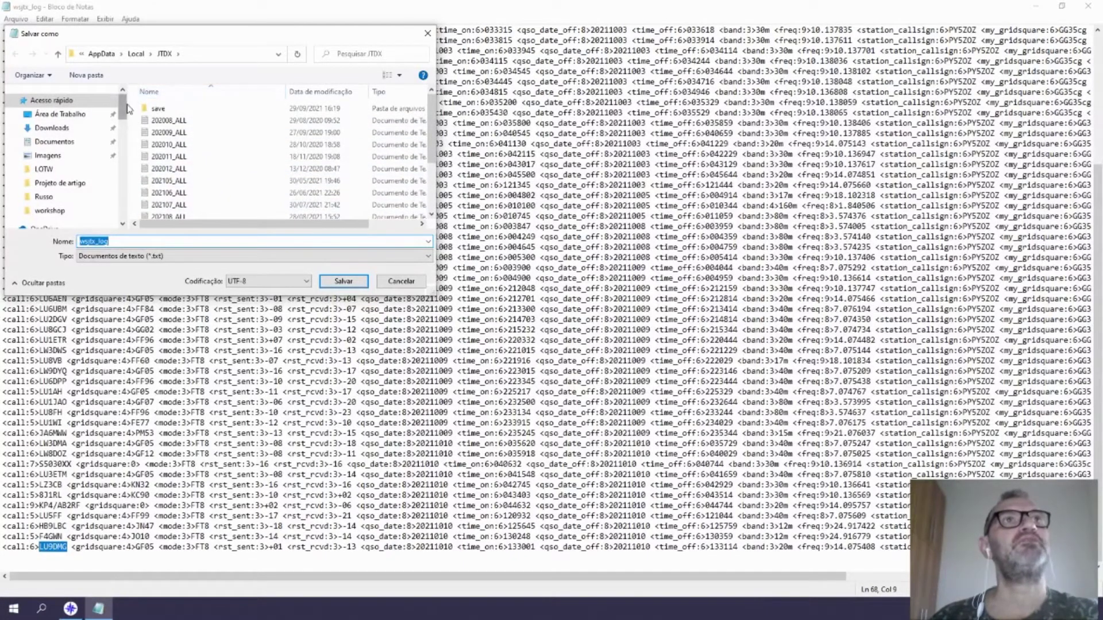
{"action": "left_click", "coordinate": [63, 114]}
{"action": "double_click", "coordinate": [267, 140]}
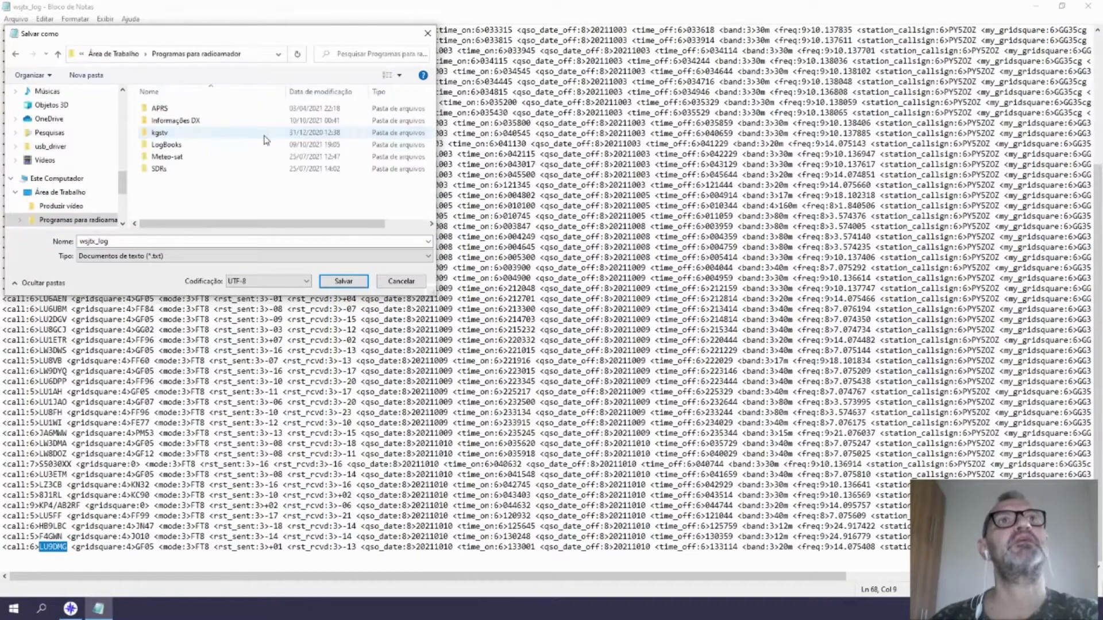
{"action": "double_click", "coordinate": [178, 154]}
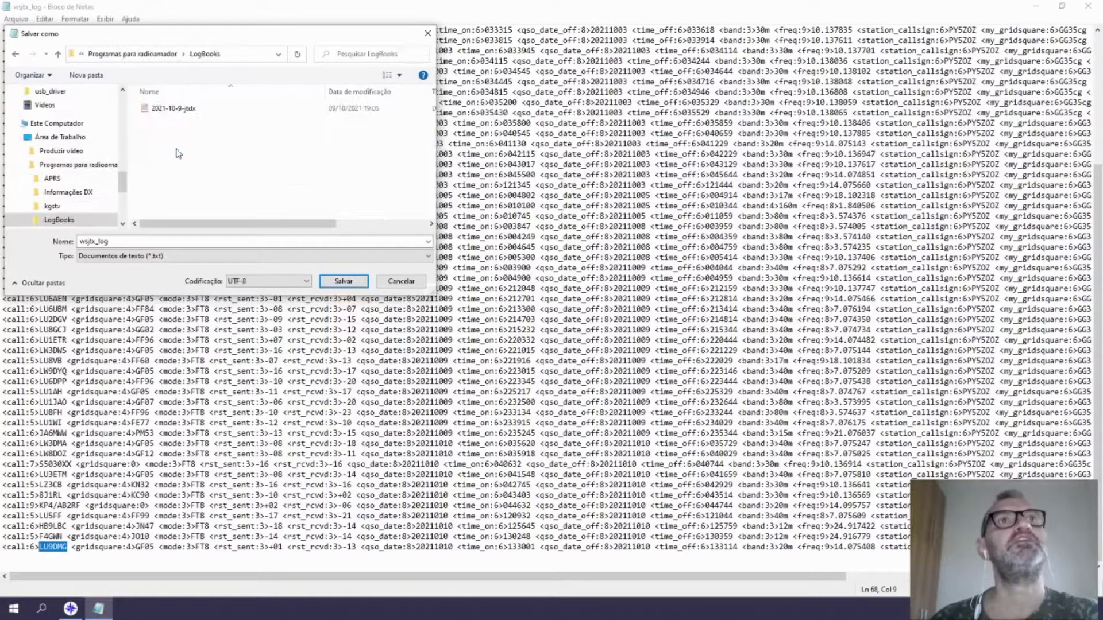
Name the log copy 2021-10-10-jtdx.adi and save it as a text document with UTF-8 encoding.
{"action": "double_click", "coordinate": [158, 240]}
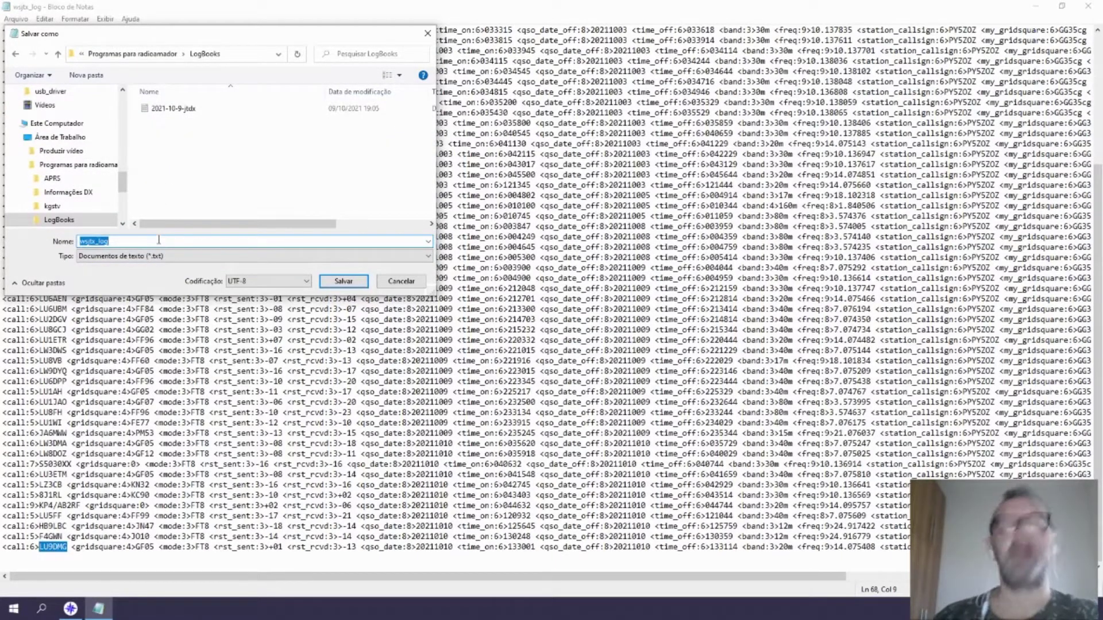
{"action": "type", "text": "2021-10"}
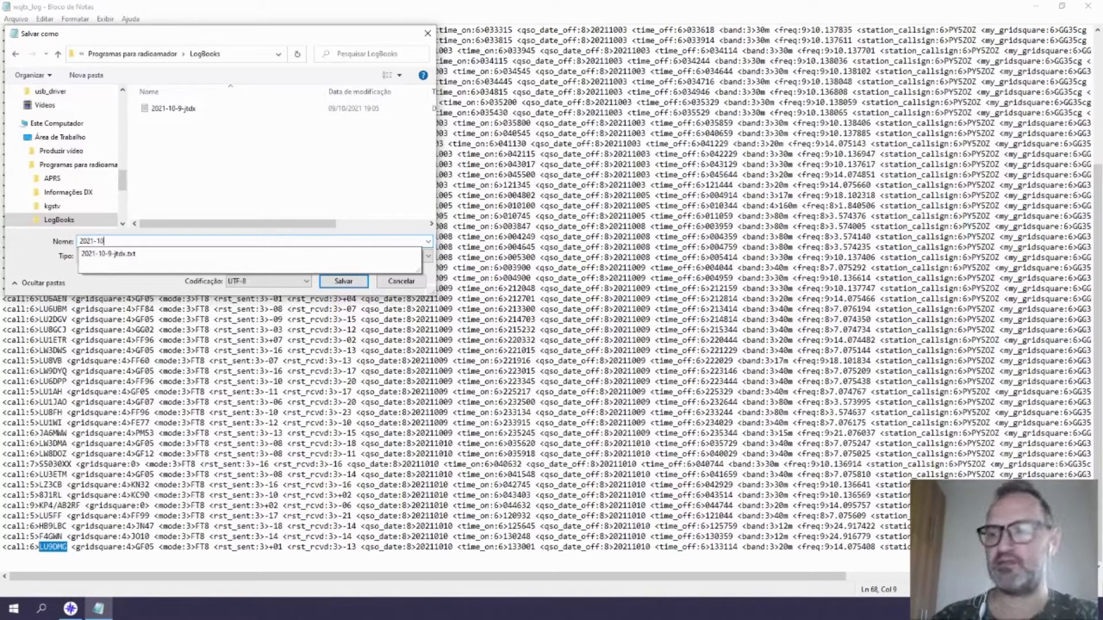
{"action": "type", "text": "-10"}
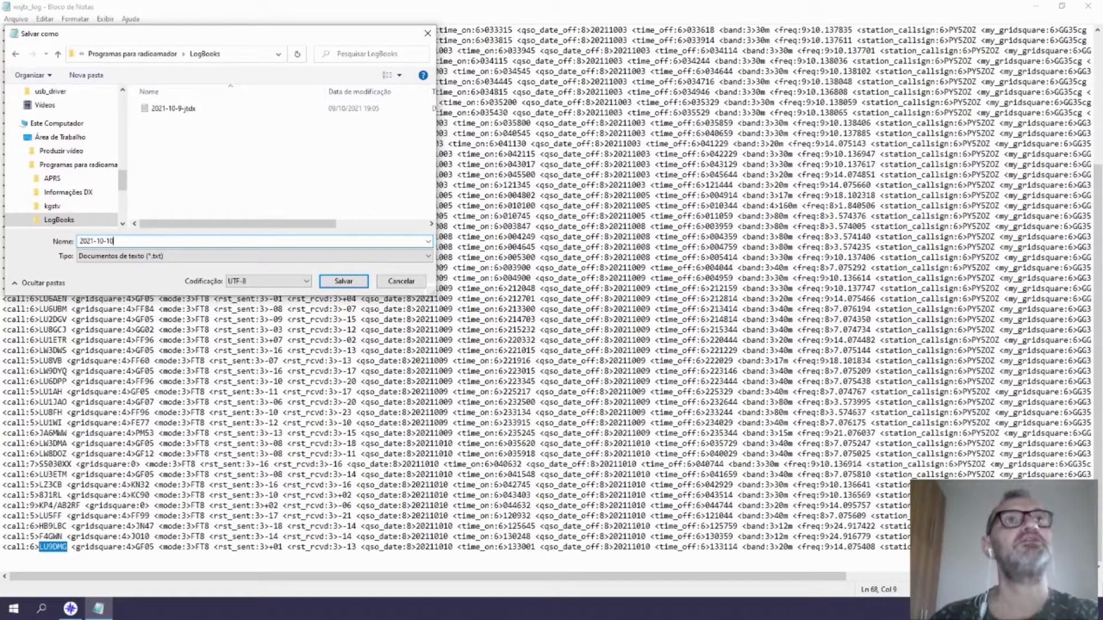
{"action": "type", "text": "-jtdx.adi"}
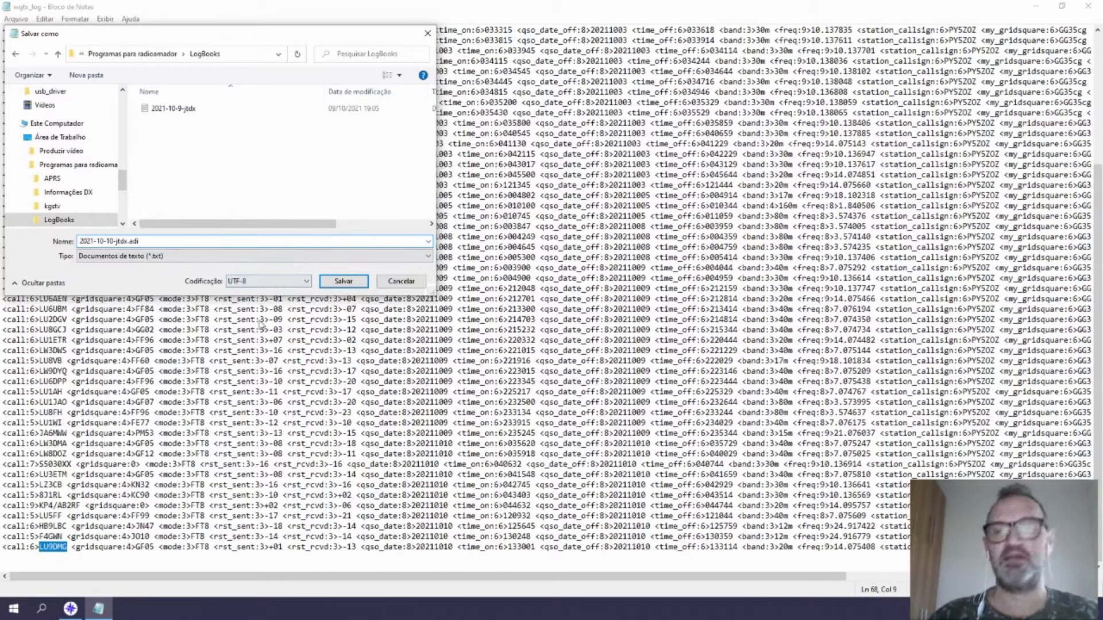
{"action": "left_click", "coordinate": [165, 259]}
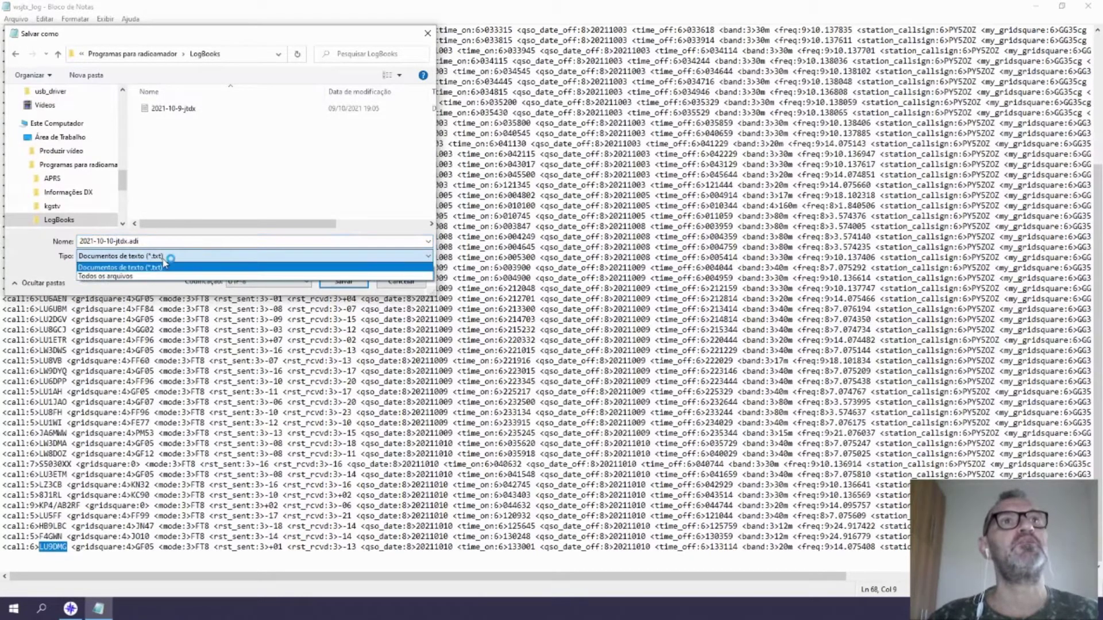
{"action": "left_click", "coordinate": [165, 265]}
{"action": "left_click", "coordinate": [156, 241]}
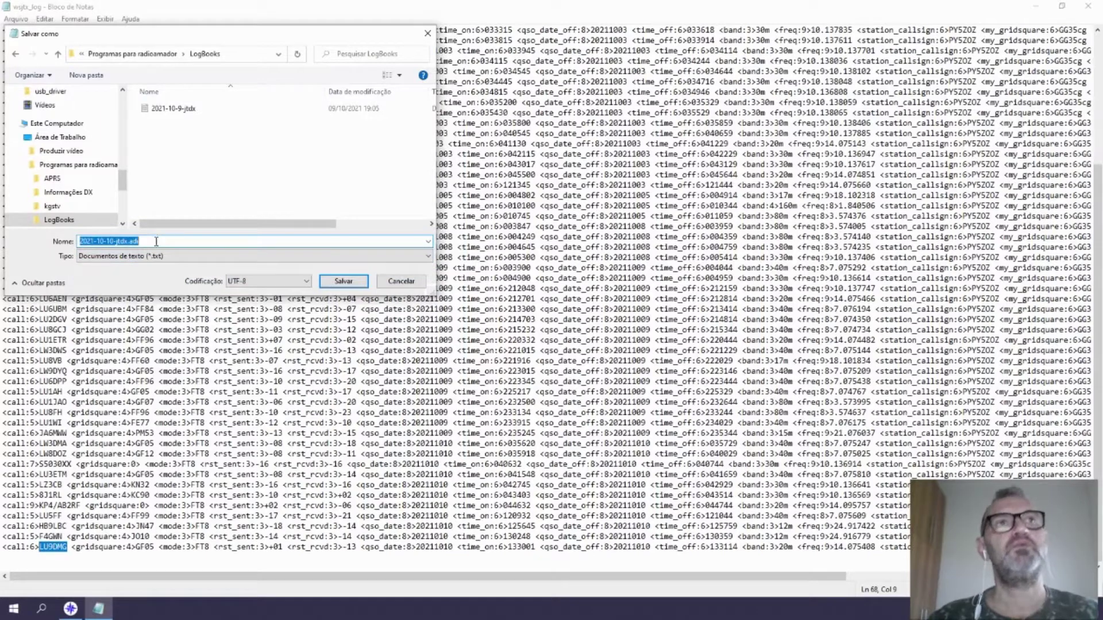
{"action": "left_click", "coordinate": [155, 240]}
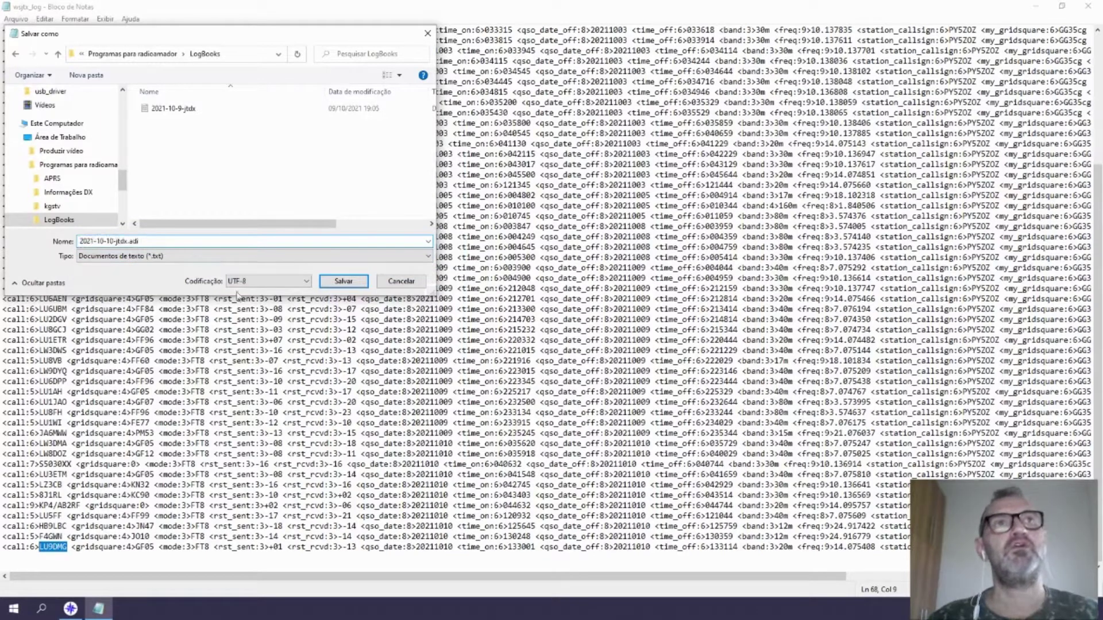
{"action": "left_click", "coordinate": [366, 282]}
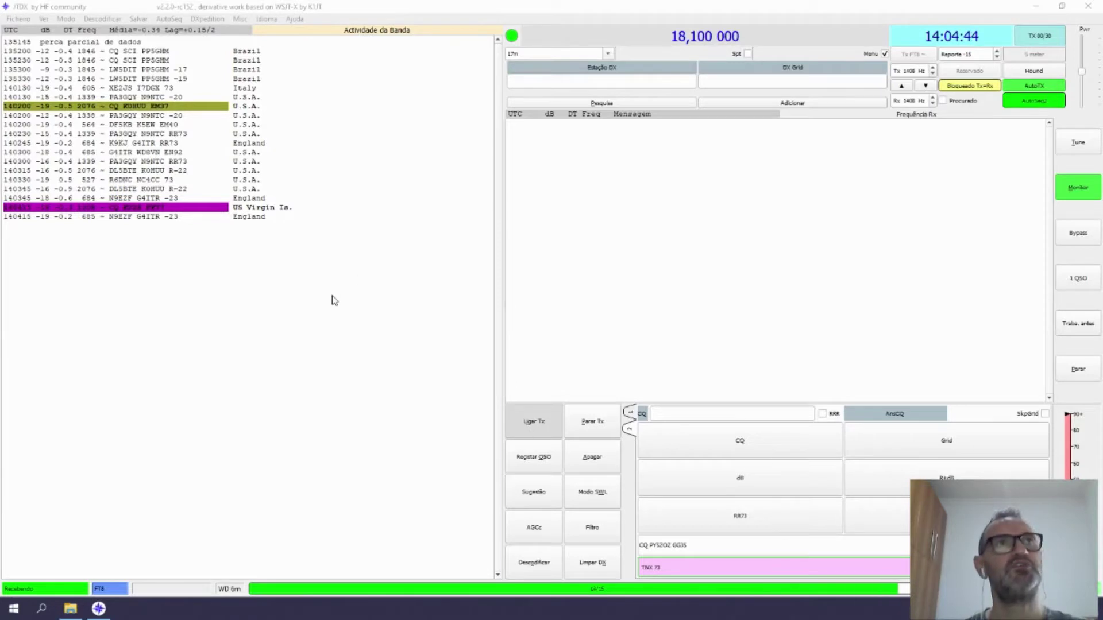
Open JTDX's log directory and copy the wsjtx_log ADI file.
{"action": "left_click", "coordinate": [15, 21]}
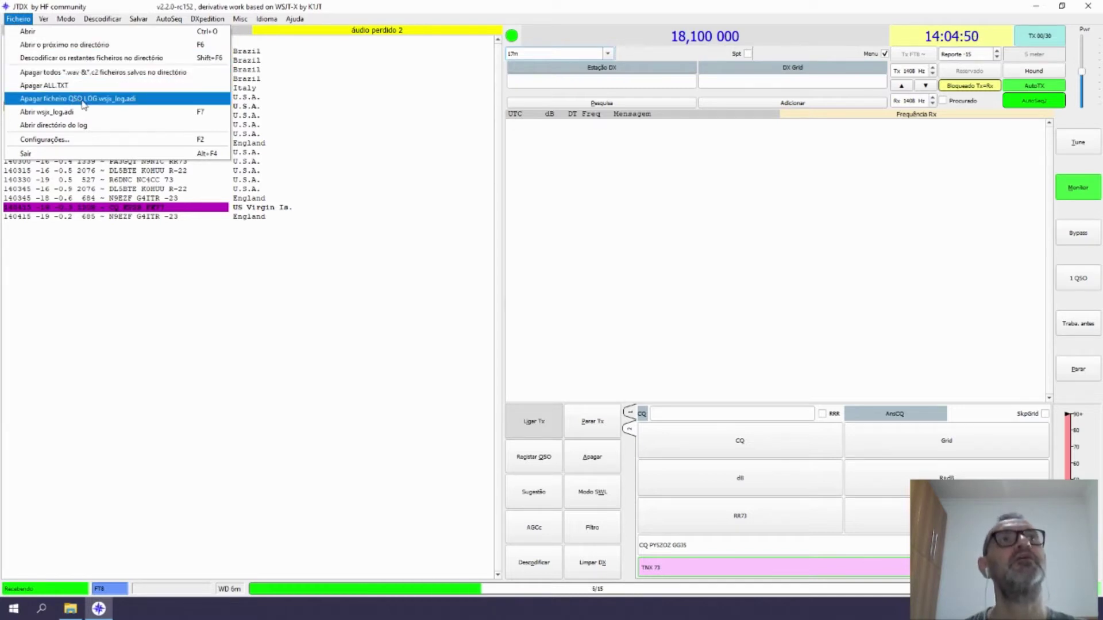
{"action": "left_click", "coordinate": [81, 130]}
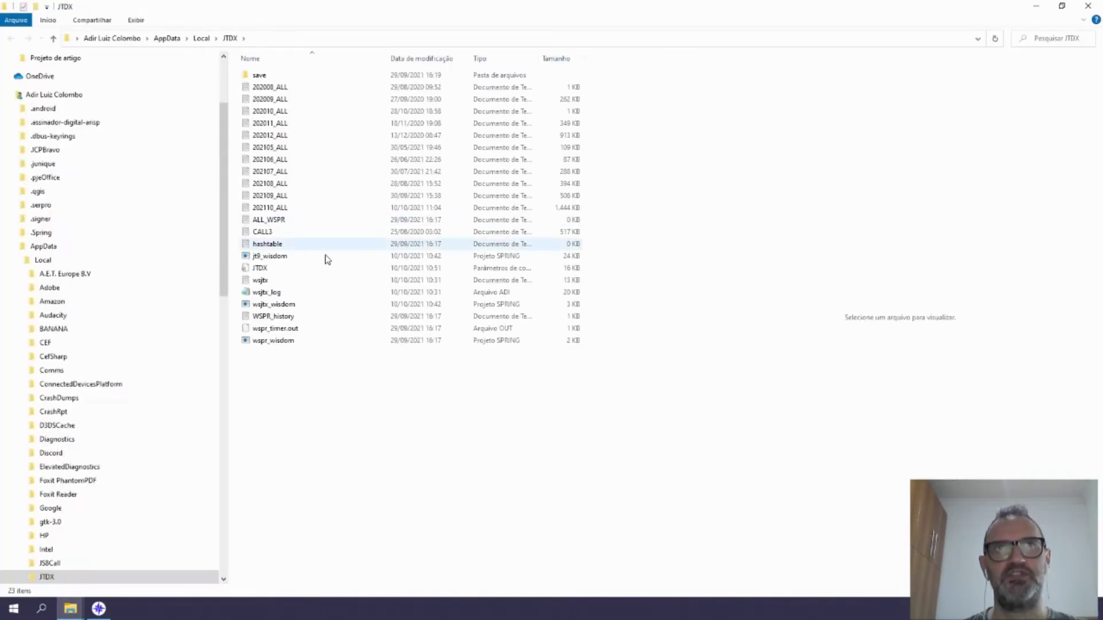
{"action": "left_click", "coordinate": [282, 296]}
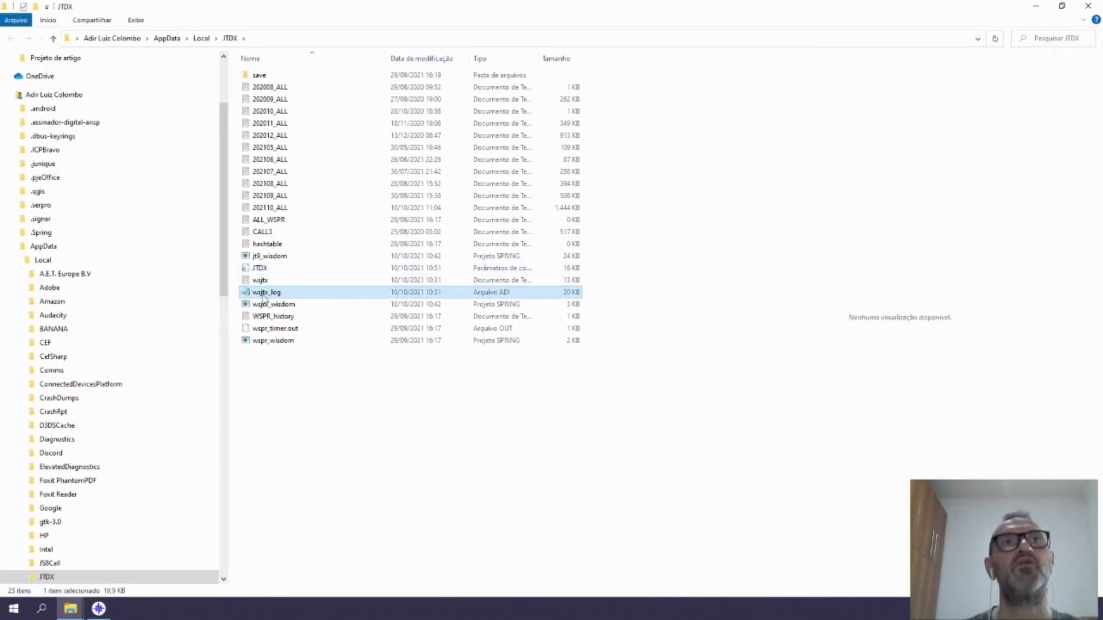
{"action": "double_click", "coordinate": [263, 294]}
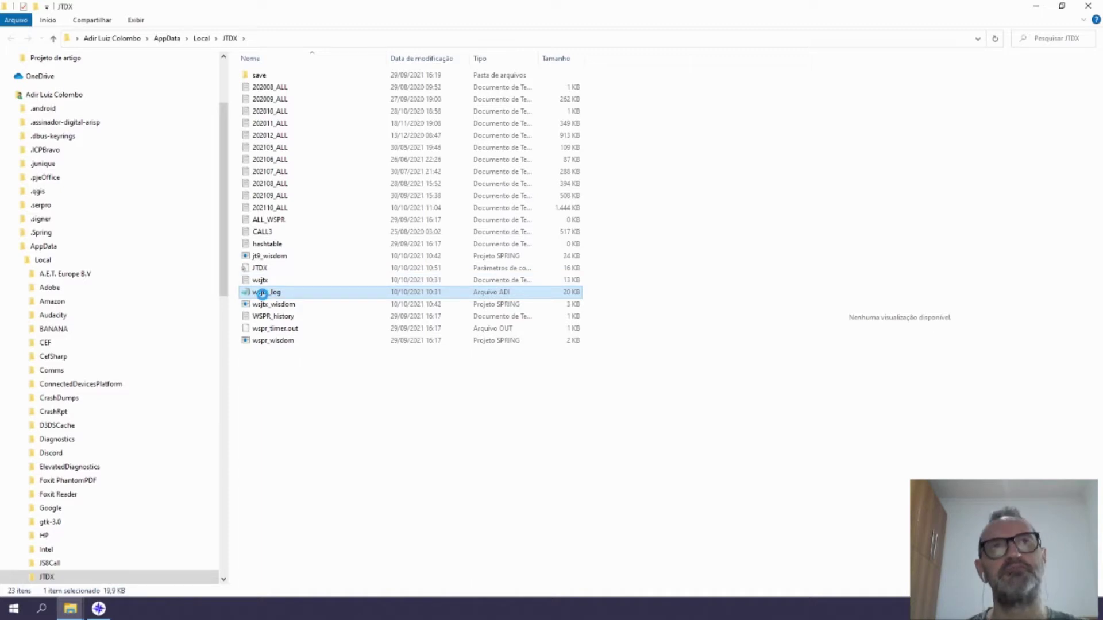
{"action": "right_click", "coordinate": [262, 295]}
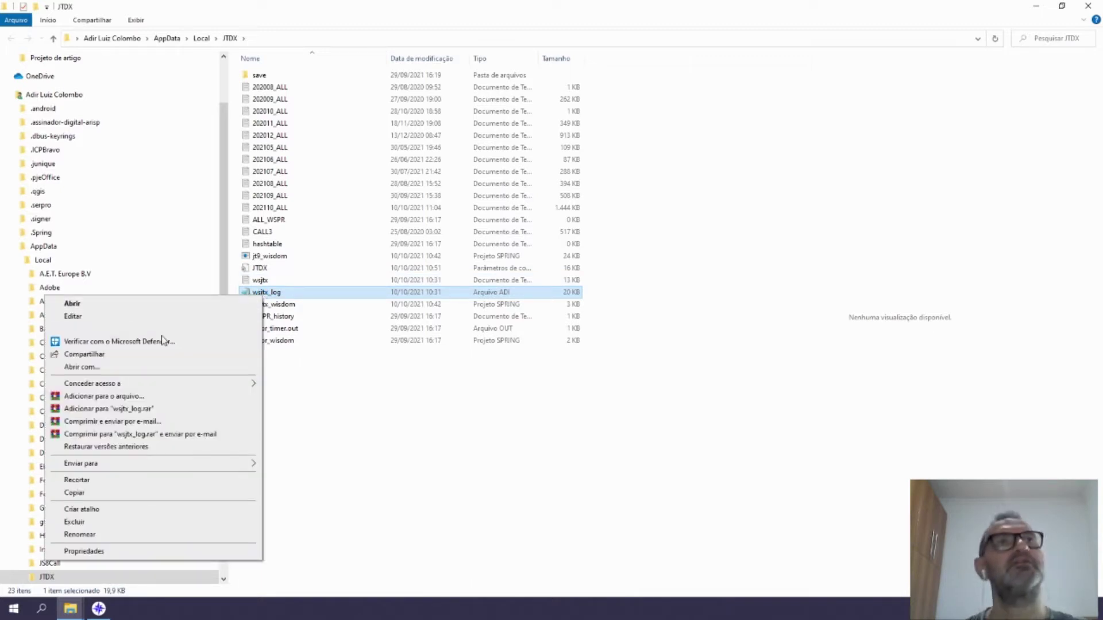
{"action": "left_click", "coordinate": [141, 497]}
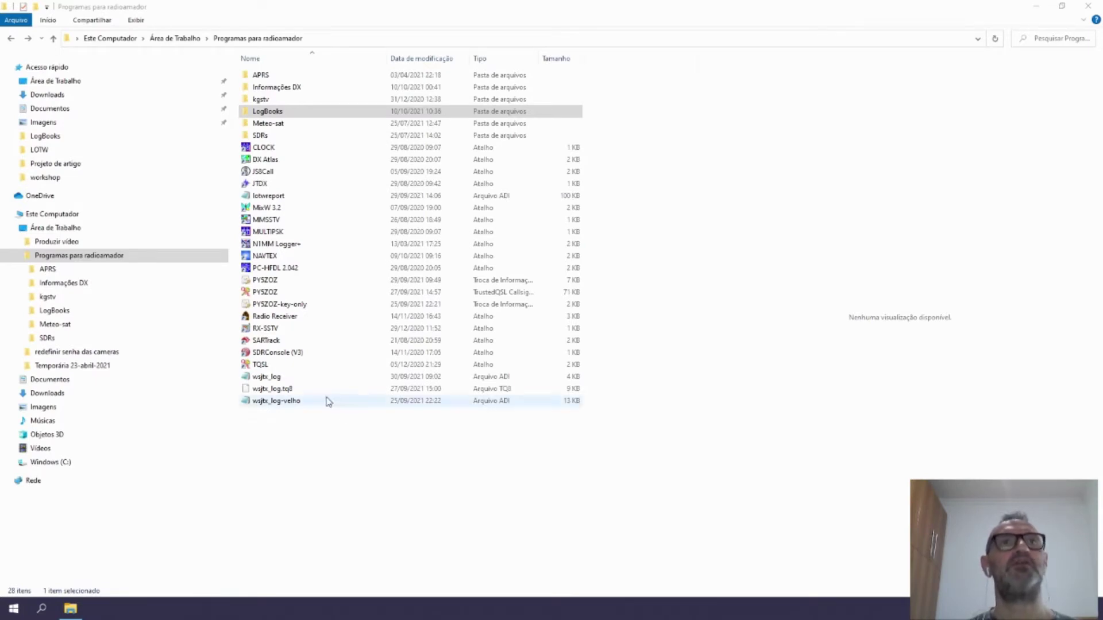
Launch TQSL in a maximized window and check the installed callsign certificate and the Toledo station location.
{"action": "left_click", "coordinate": [261, 366]}
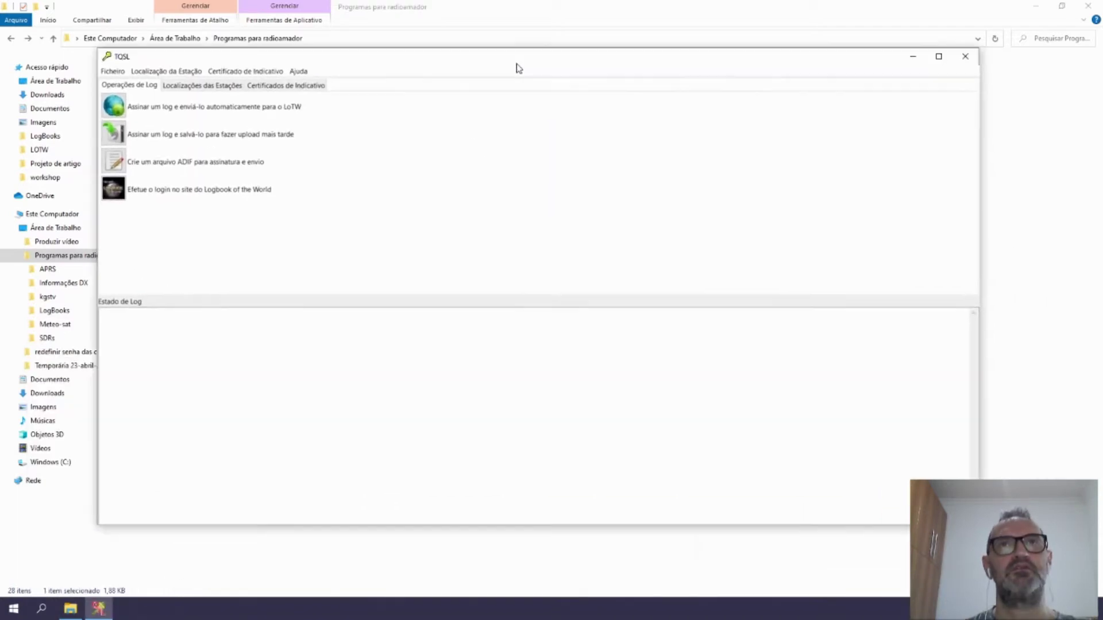
{"action": "left_click", "coordinate": [912, 53]}
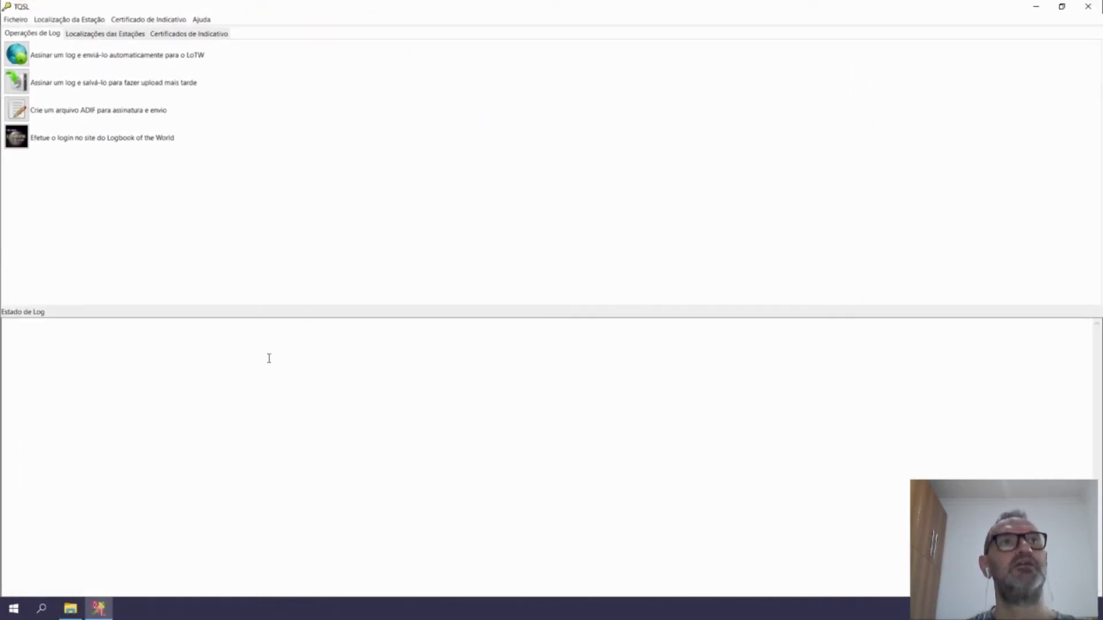
{"action": "left_click", "coordinate": [180, 34]}
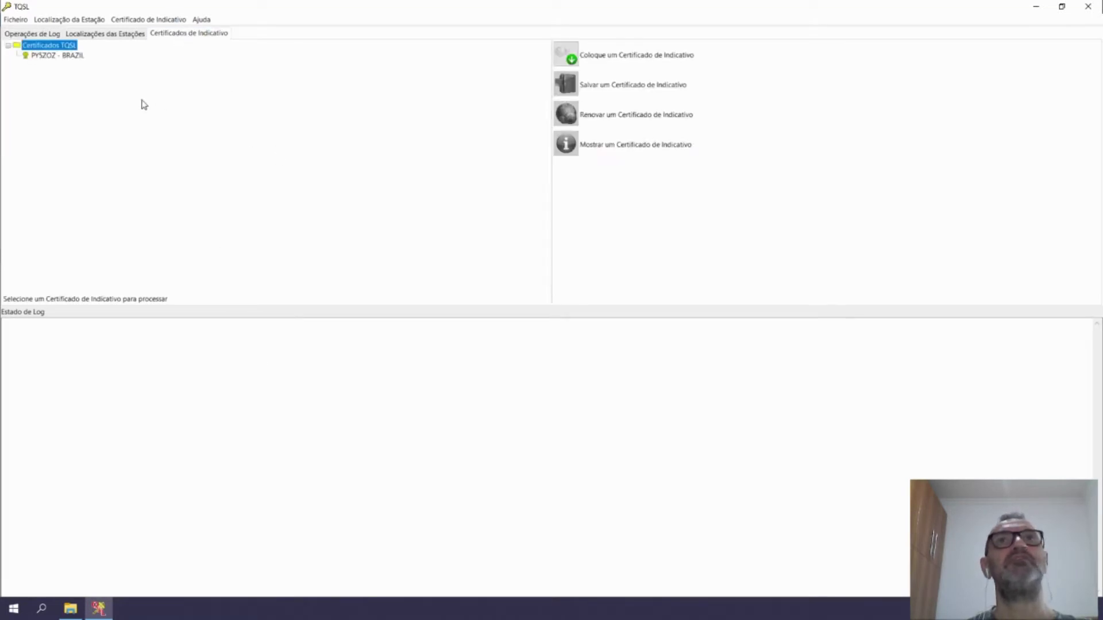
{"action": "left_click", "coordinate": [58, 55]}
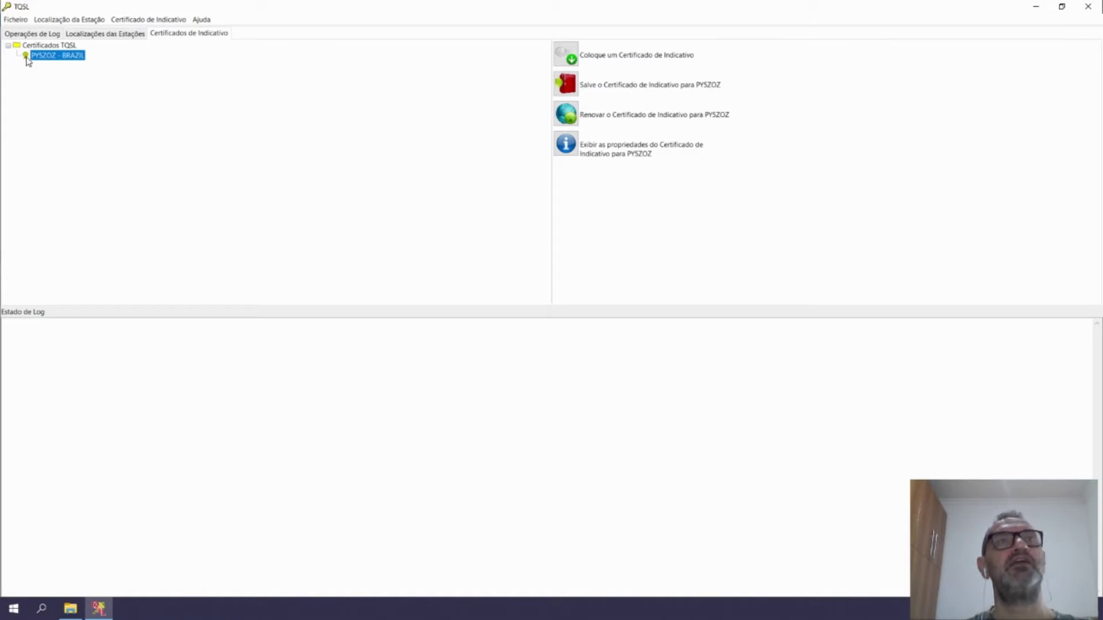
{"action": "left_click", "coordinate": [120, 33]}
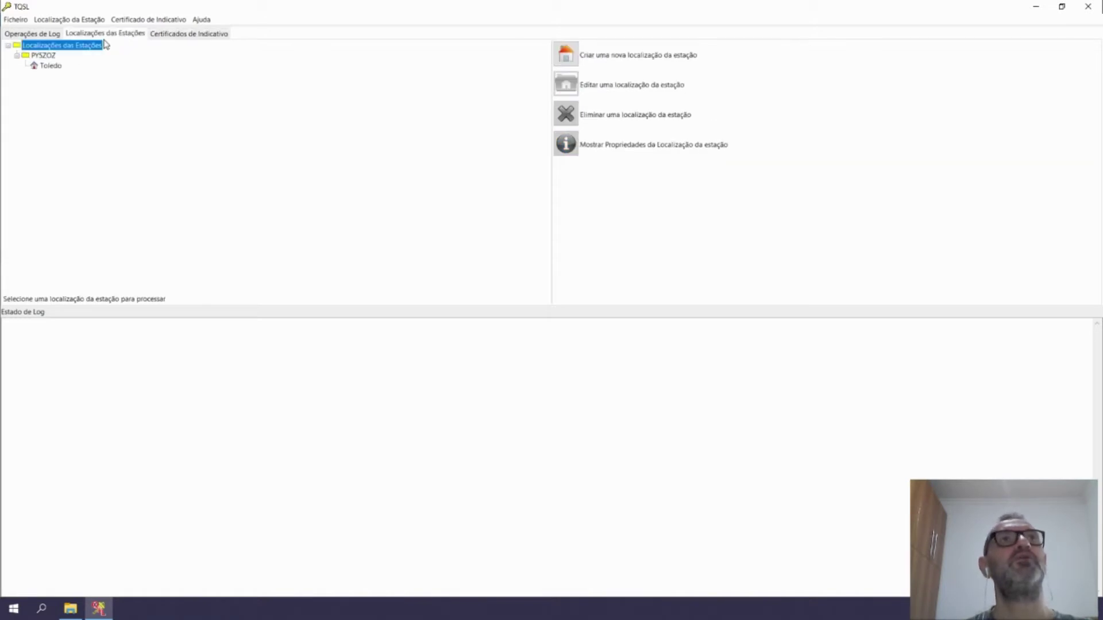
{"action": "left_click", "coordinate": [57, 66]}
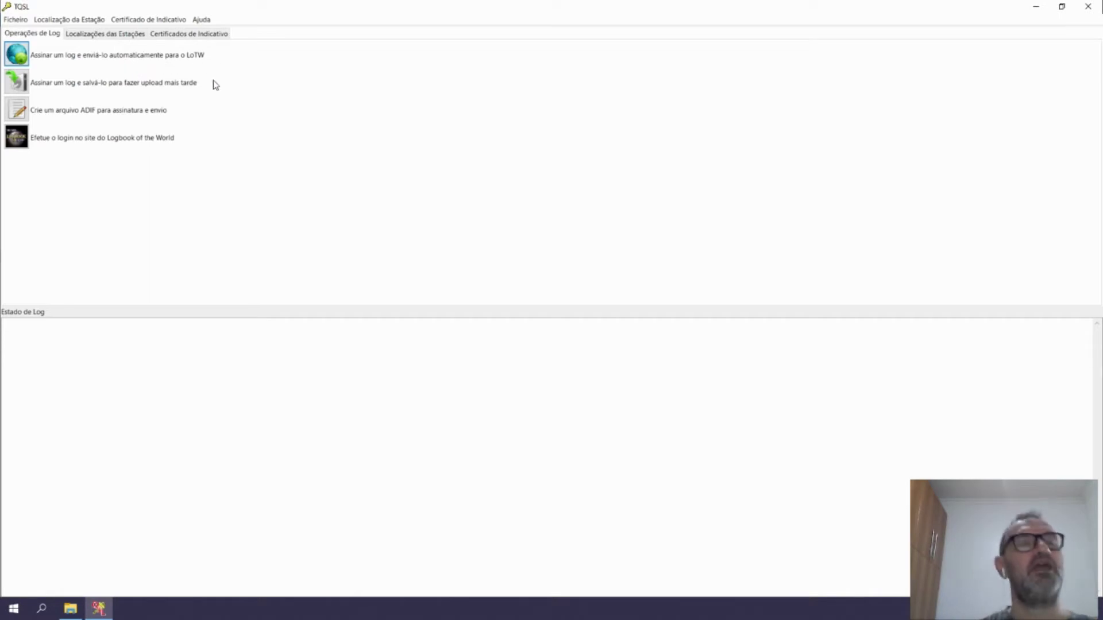
Start signing a log for automatic upload to LoTW and open 2021-10-10-jtdx from the LogBooks folder, showing all file types.
{"action": "left_click", "coordinate": [15, 335]}
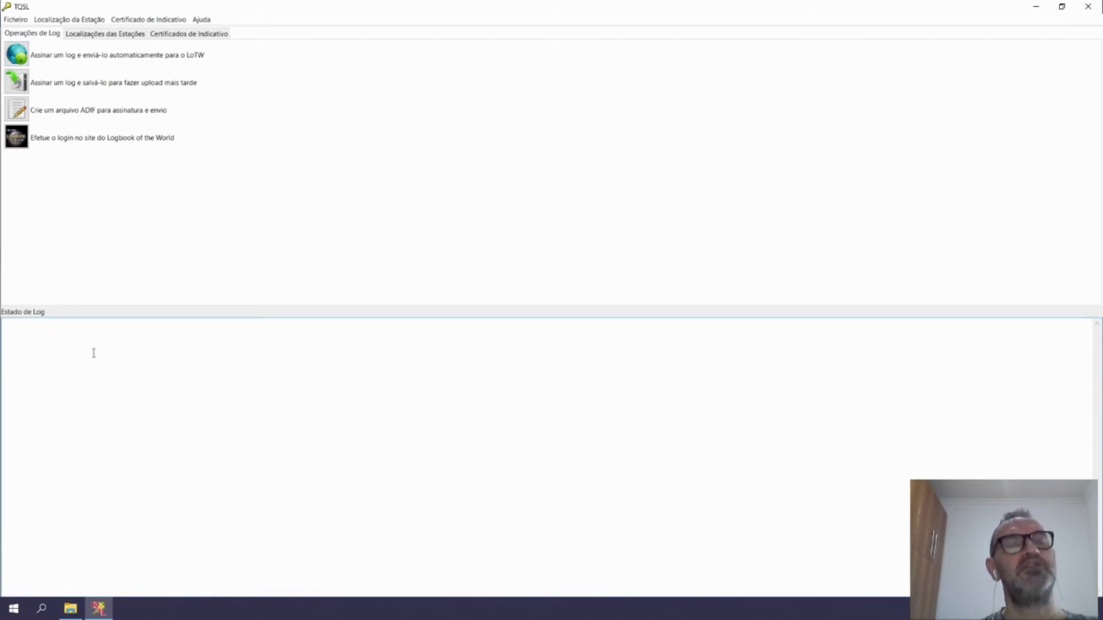
{"action": "left_click", "coordinate": [17, 58]}
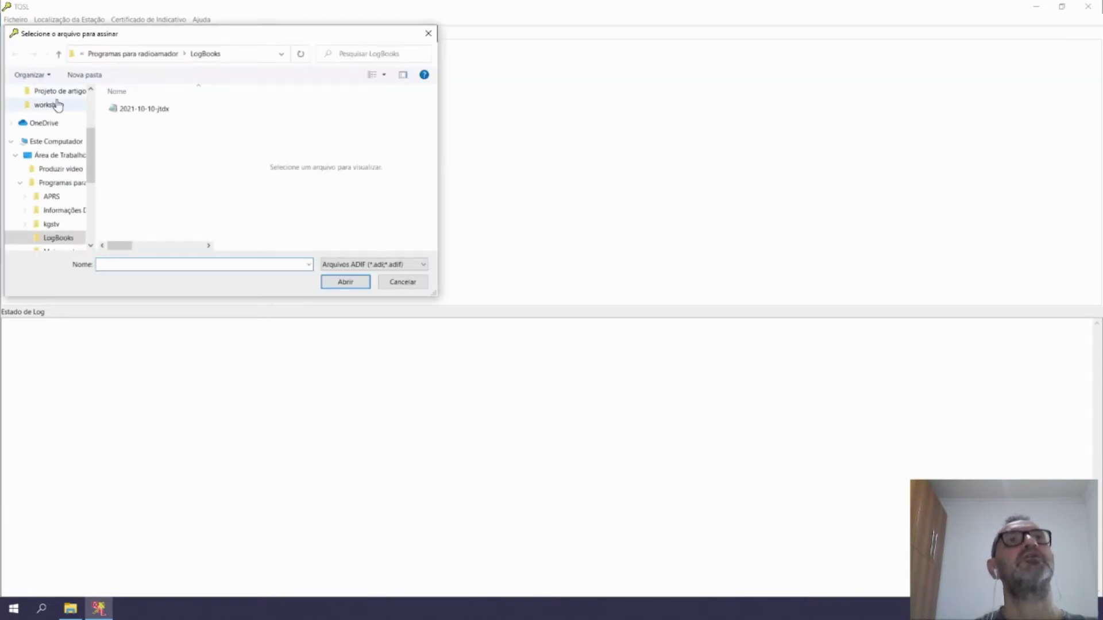
{"action": "left_click", "coordinate": [142, 109]}
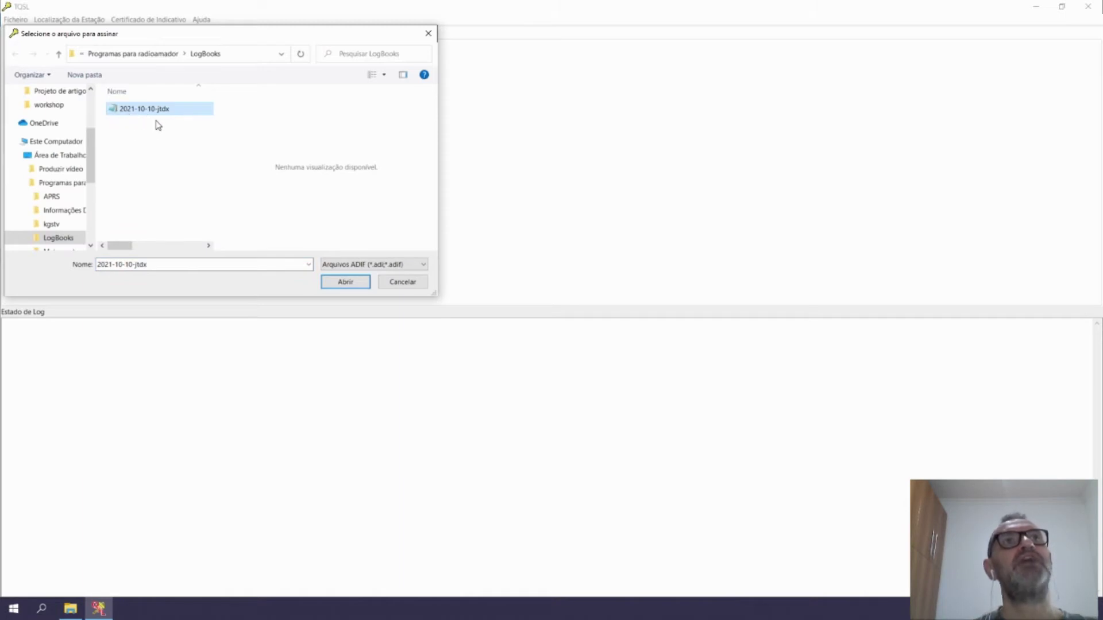
{"action": "left_click", "coordinate": [390, 265]}
{"action": "left_click", "coordinate": [375, 277]}
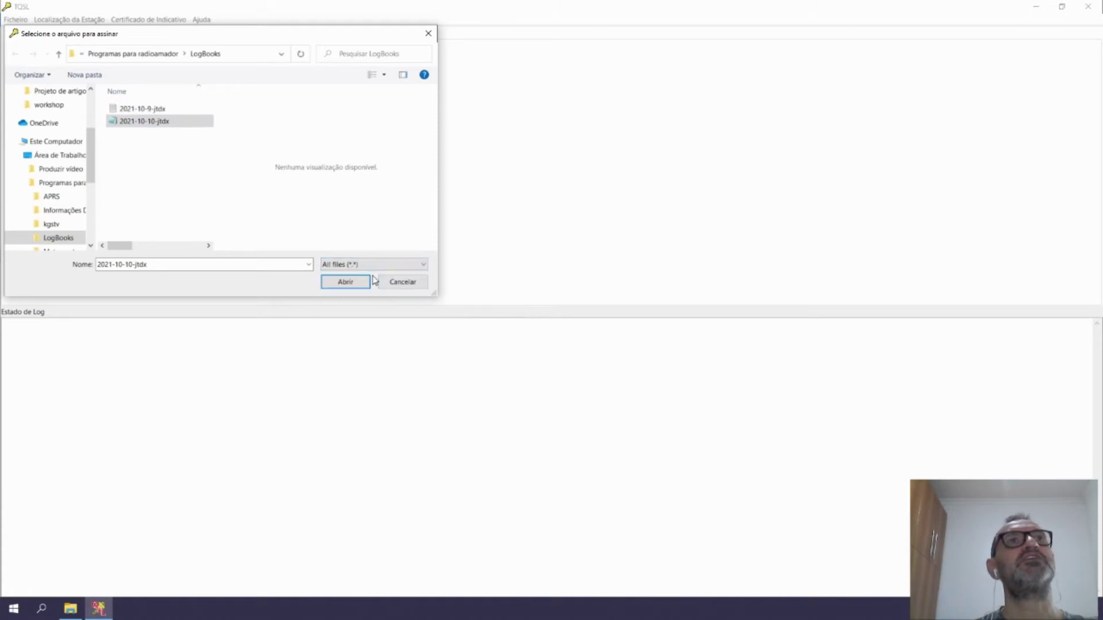
{"action": "left_click", "coordinate": [166, 111]}
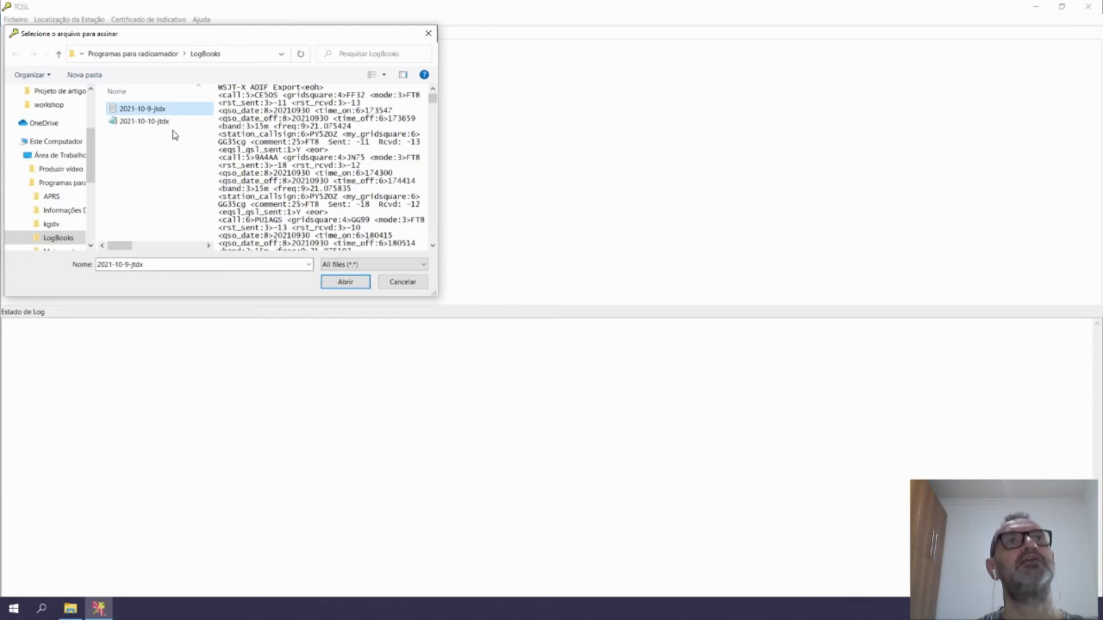
{"action": "left_click", "coordinate": [158, 125]}
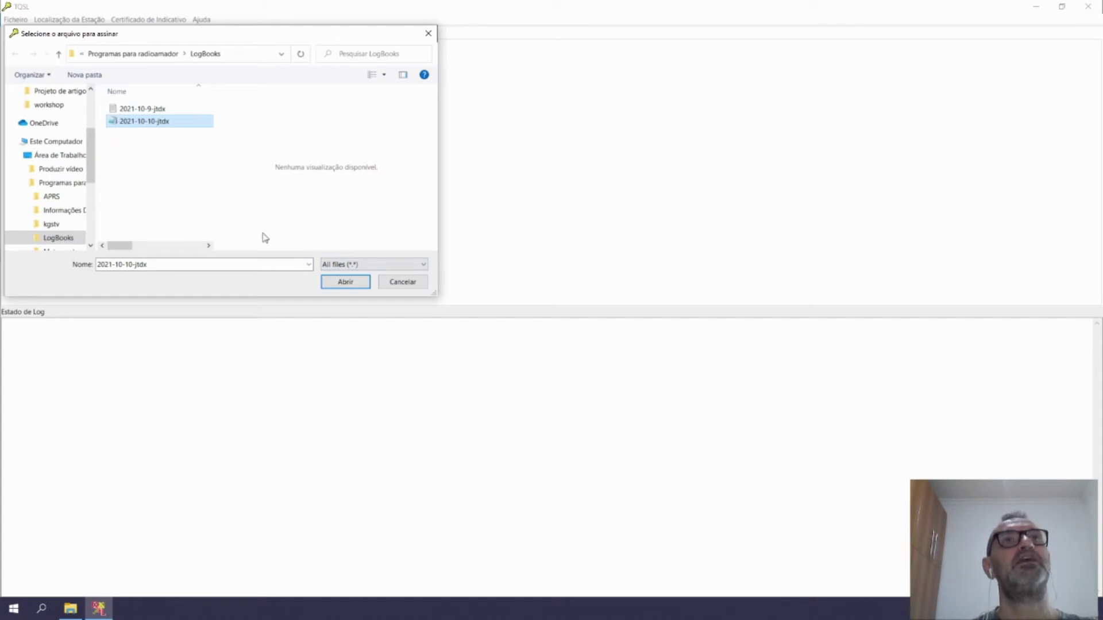
{"action": "left_click", "coordinate": [345, 282]}
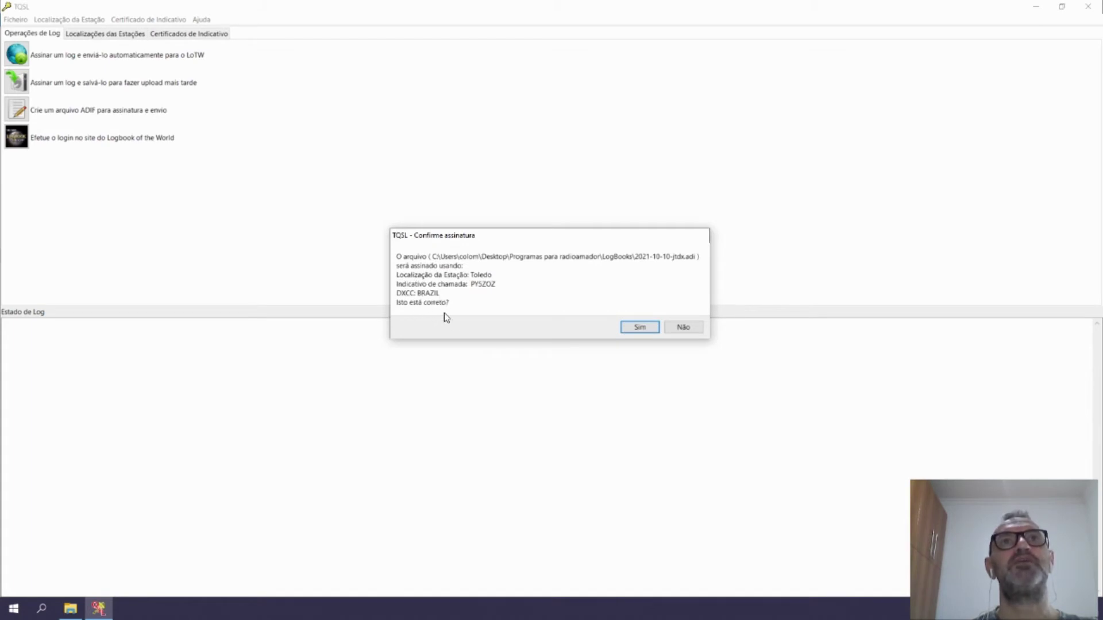
Accept signing with the Toledo station location and limit the QSO period to a start date of 2021-10-09 with no end date.
{"action": "left_click", "coordinate": [639, 328]}
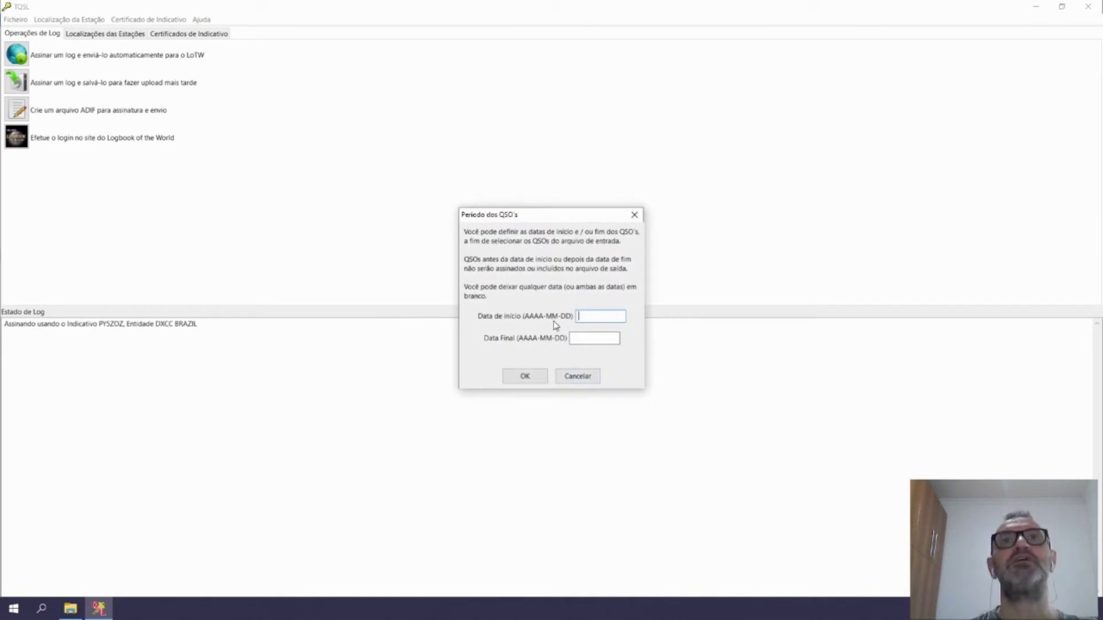
{"action": "type", "text": "2021-10-09"}
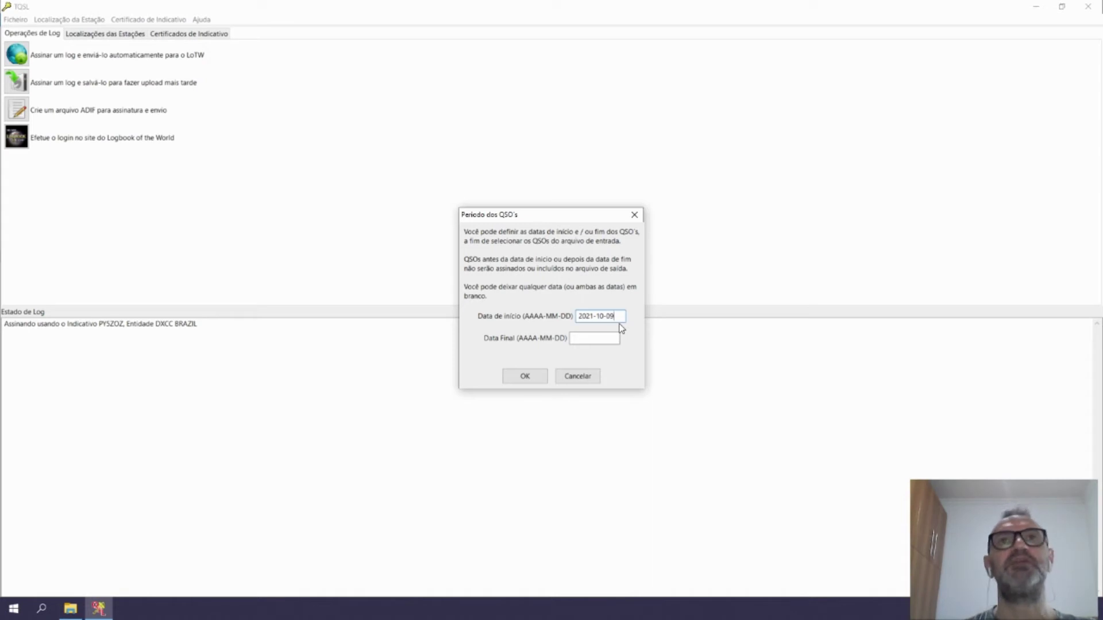
{"action": "left_click", "coordinate": [526, 381]}
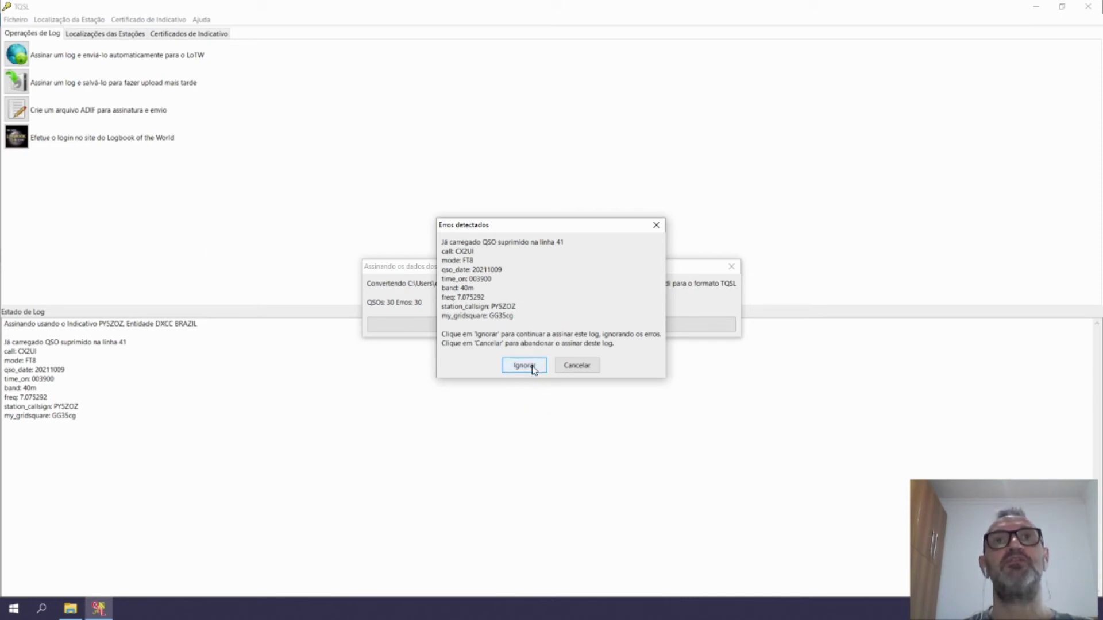
Ignore the already-uploaded QSO errors, upload only the new QSOs, and review the upload result in the status log.
{"action": "left_click", "coordinate": [534, 366]}
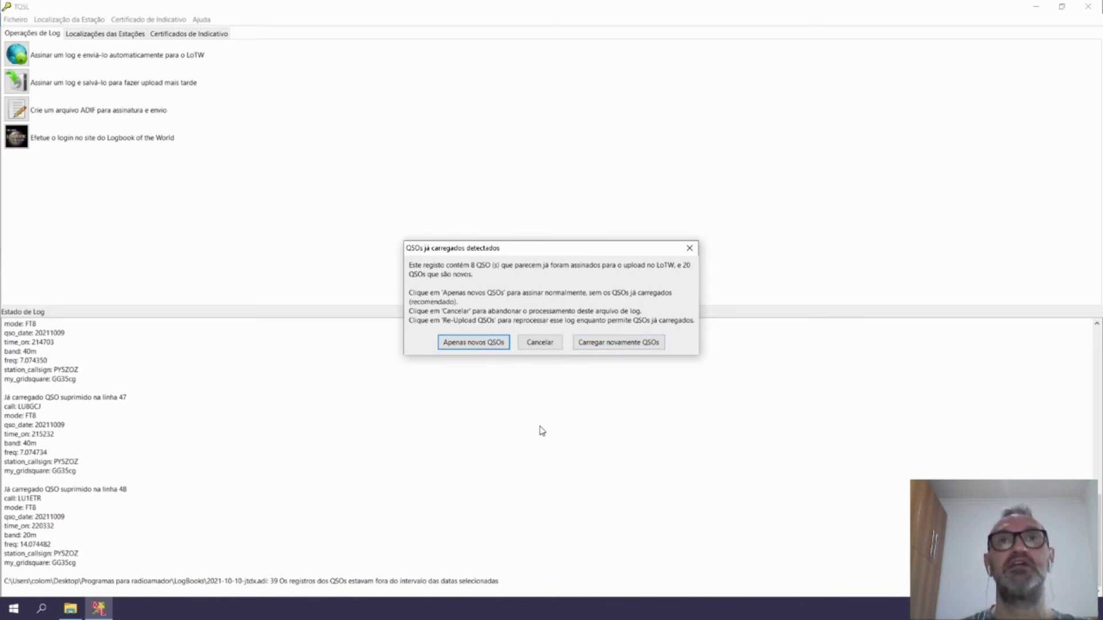
{"action": "left_click", "coordinate": [475, 345]}
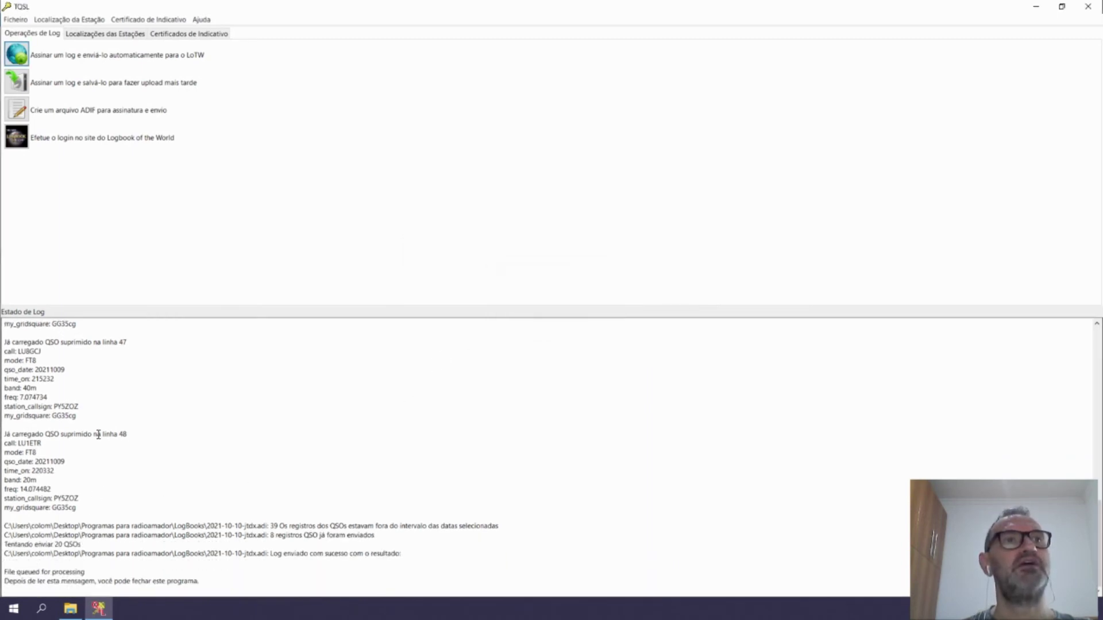
{"action": "mouse_move", "coordinate": [18, 443]}
{"action": "left_mouse_down"}
{"action": "mouse_move", "coordinate": [49, 444]}
{"action": "mouse_move", "coordinate": [4, 444]}
{"action": "left_mouse_up"}
{"action": "left_click", "coordinate": [49, 443]}
{"action": "left_click", "coordinate": [69, 463]}
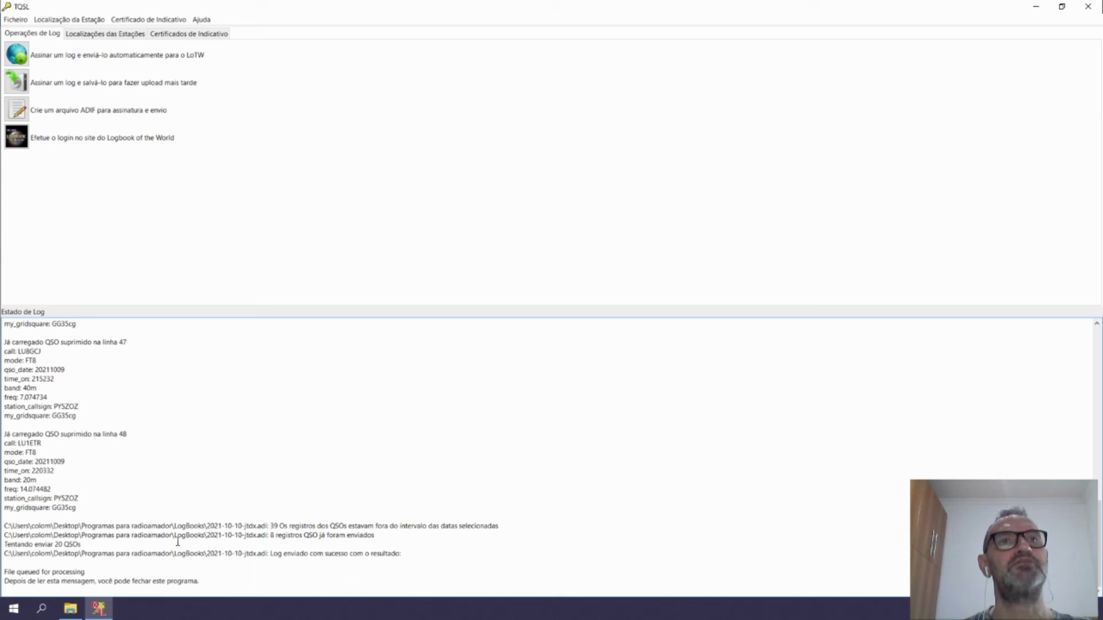